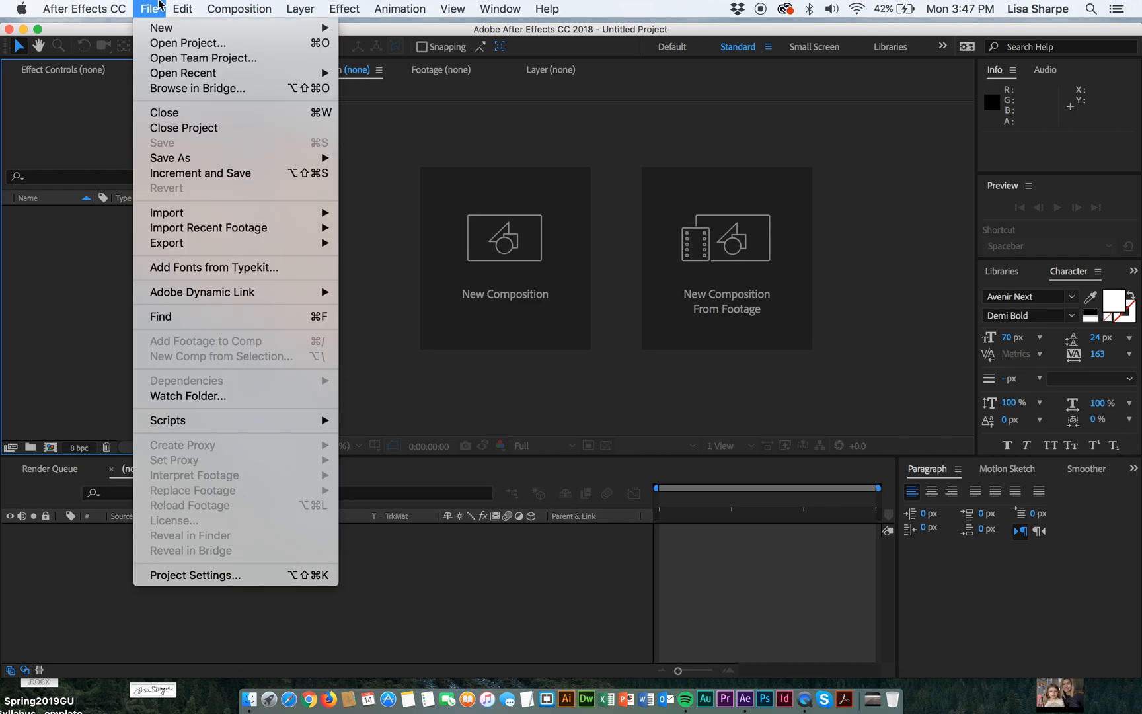
- Import the car-driving.mp4 footage from the Proj Lecture 10 Camera folder and create a composition from it
mouse_move(180, 218)
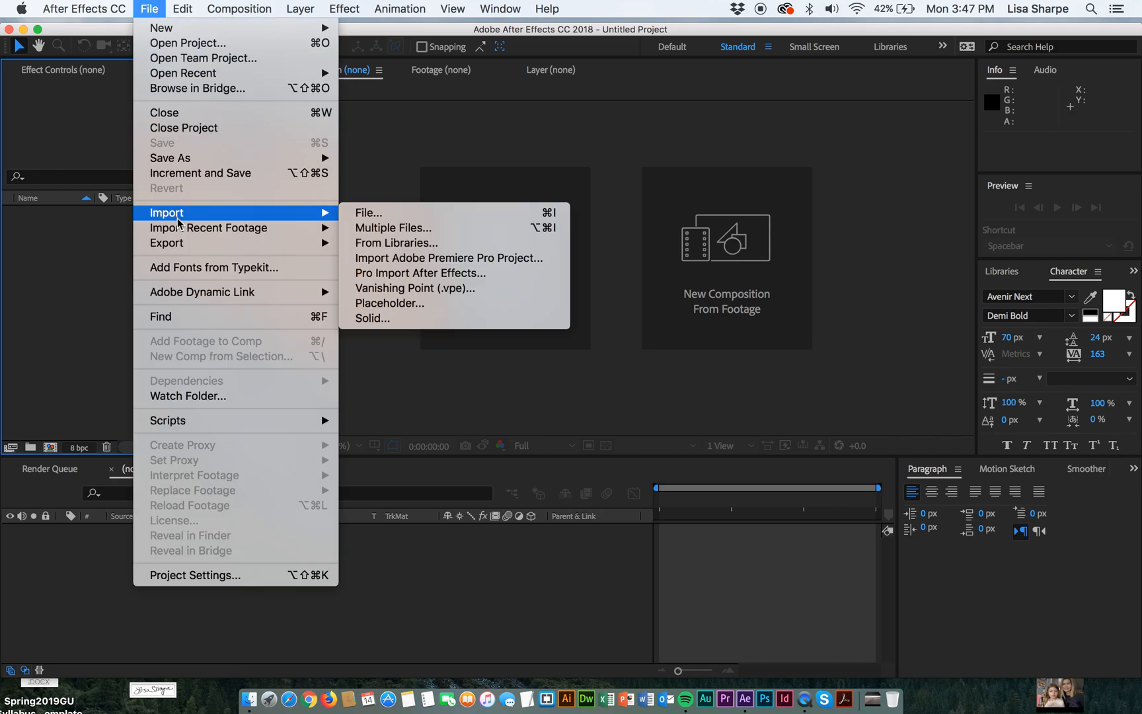
click(413, 212)
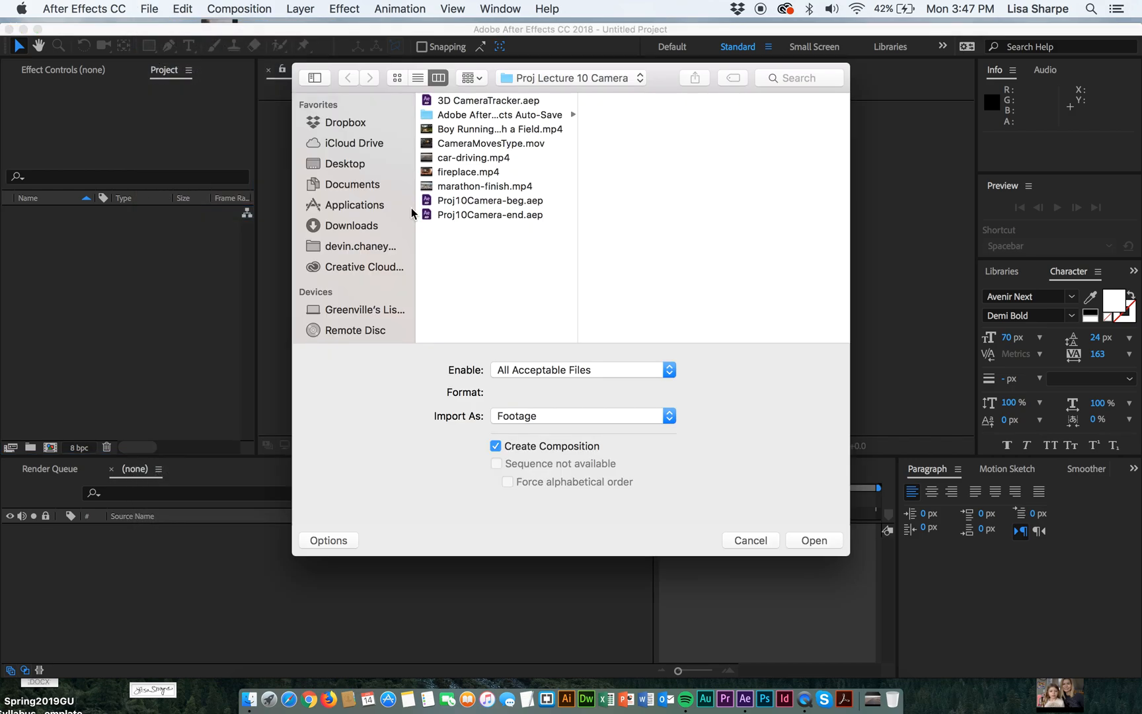
click(455, 159)
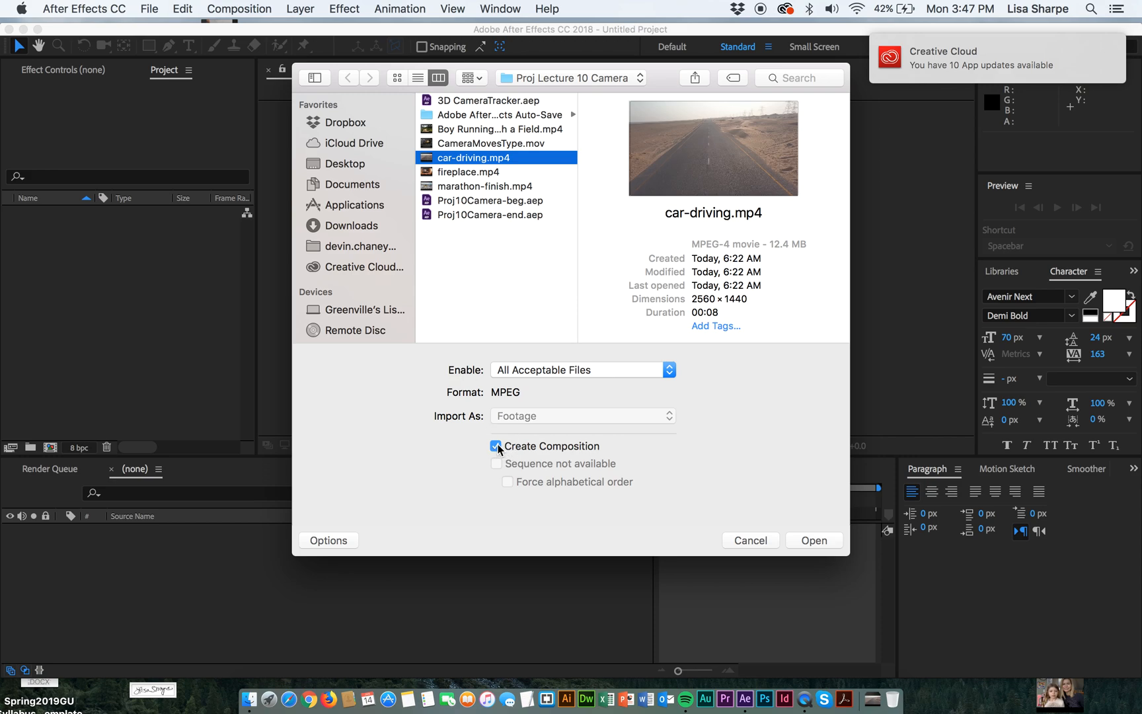
click(810, 542)
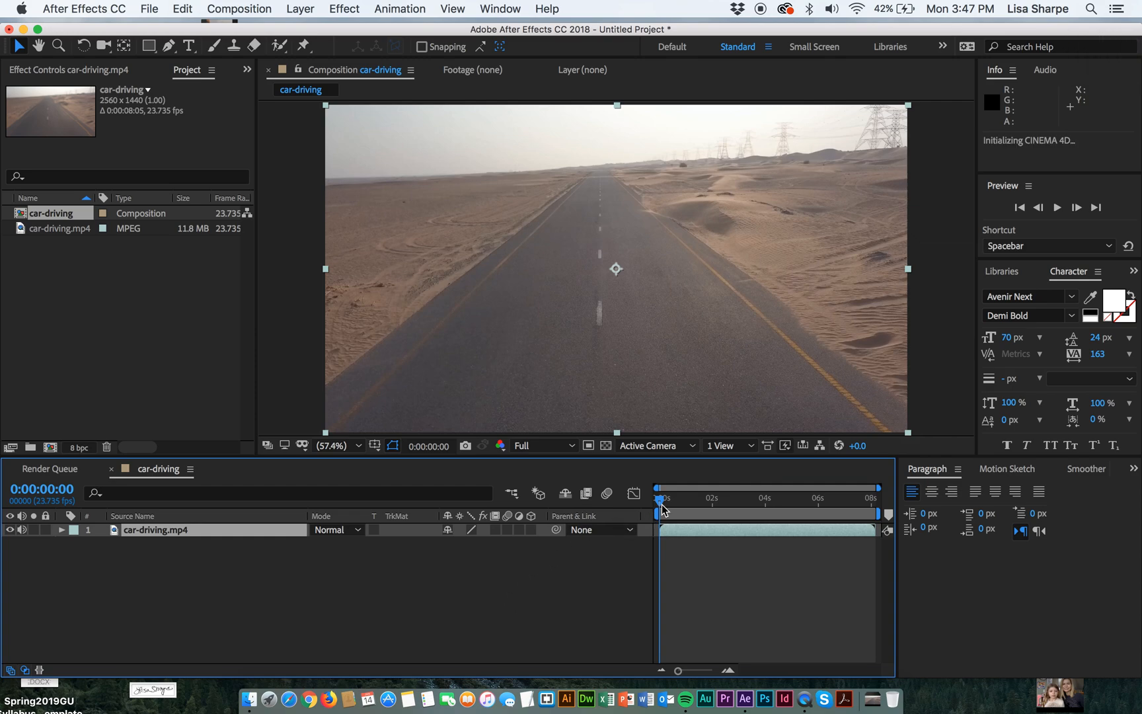
- Add a new null object layer to the car-driving composition
mouse_move(661, 506)
mouse_down()
mouse_move(706, 506)
mouse_move(646, 509)
mouse_move(688, 519)
mouse_move(654, 508)
mouse_up()
click(210, 562)
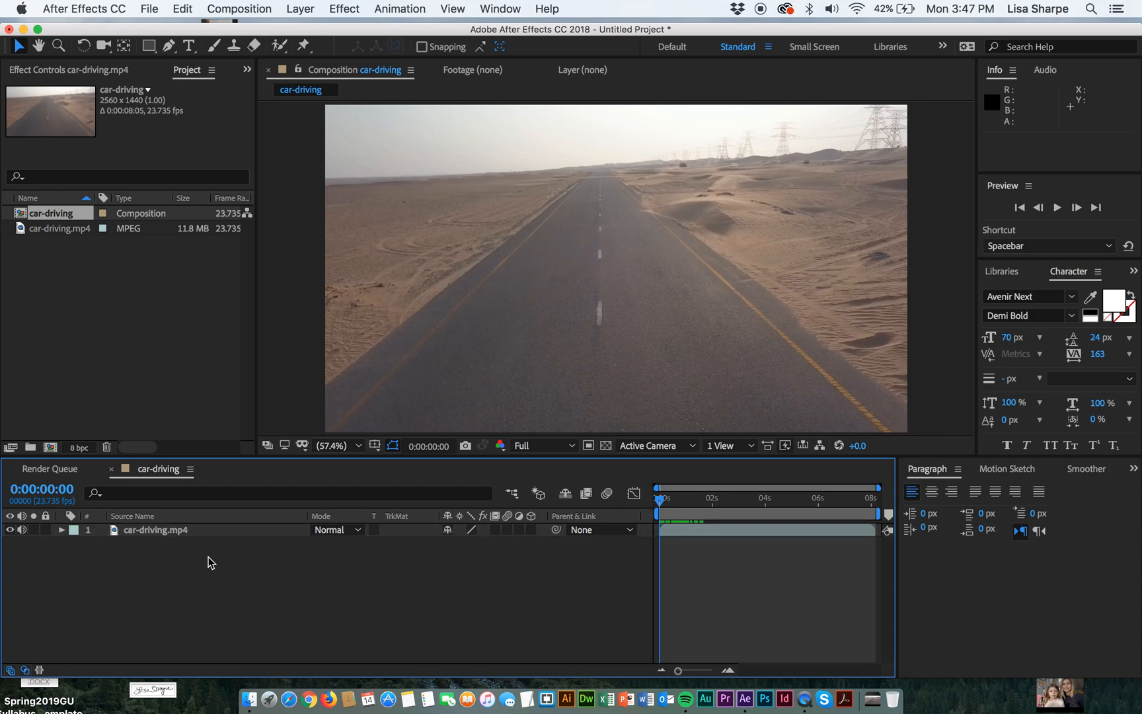
click(344, 8)
mouse_move(300, 8)
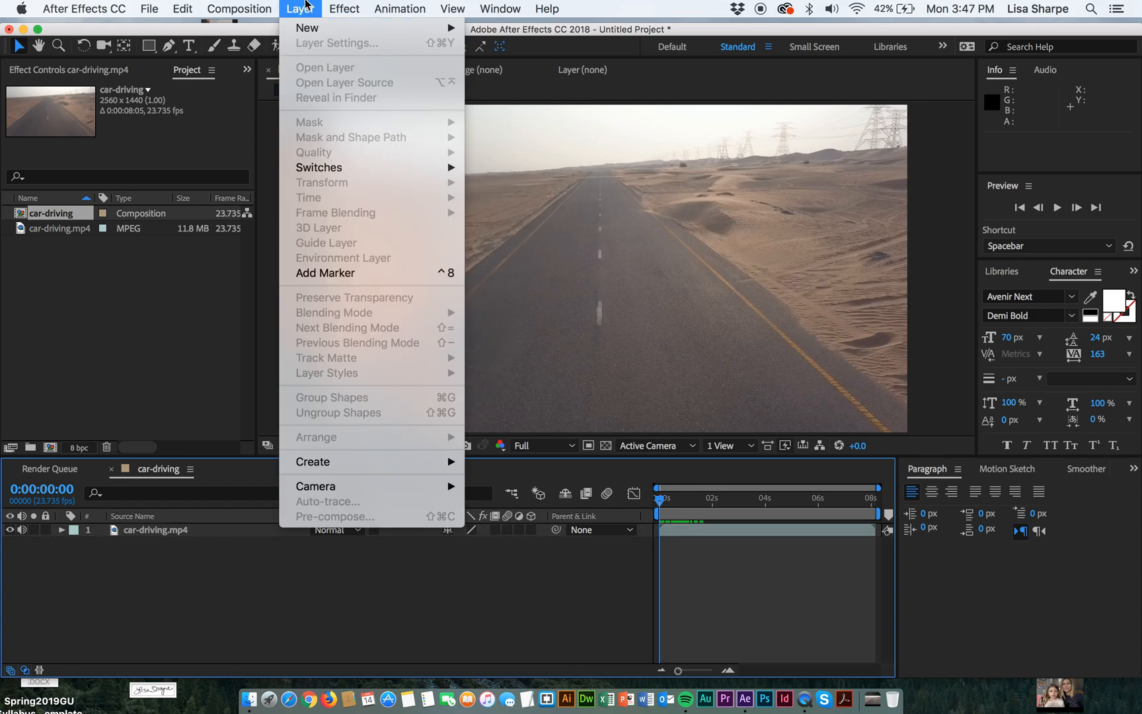
mouse_move(322, 28)
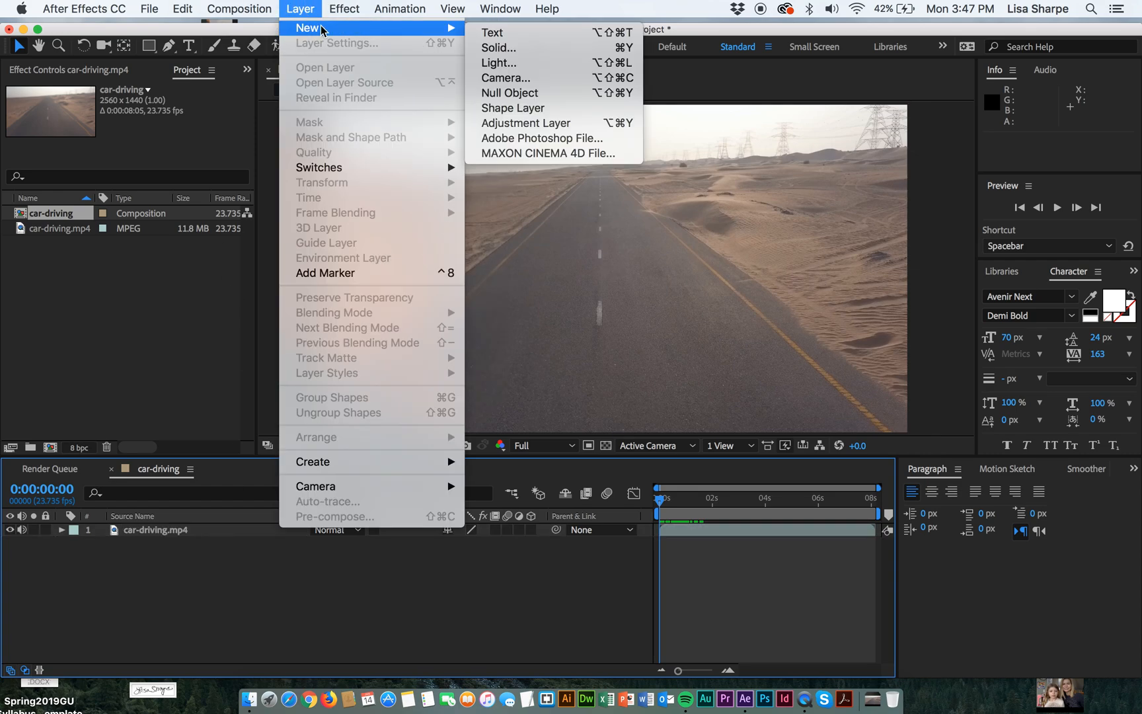
click(503, 91)
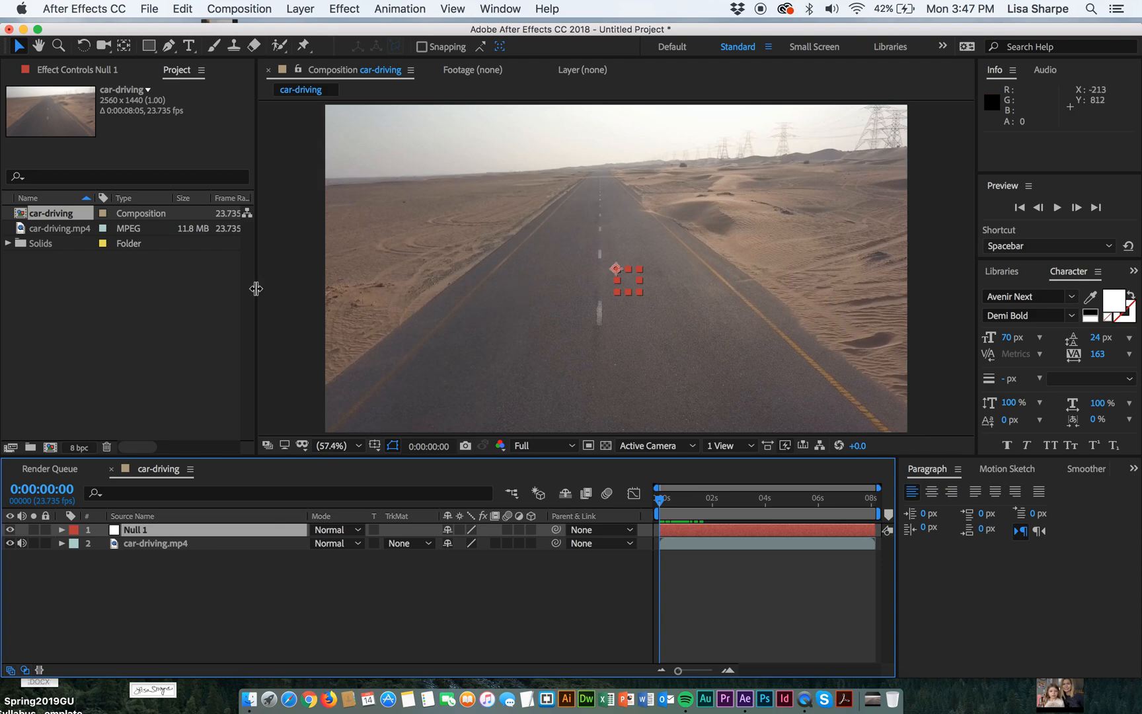
- Start Track Motion on the car-driving.mp4 layer at 0:00:00:09, where the car is in view
click(185, 548)
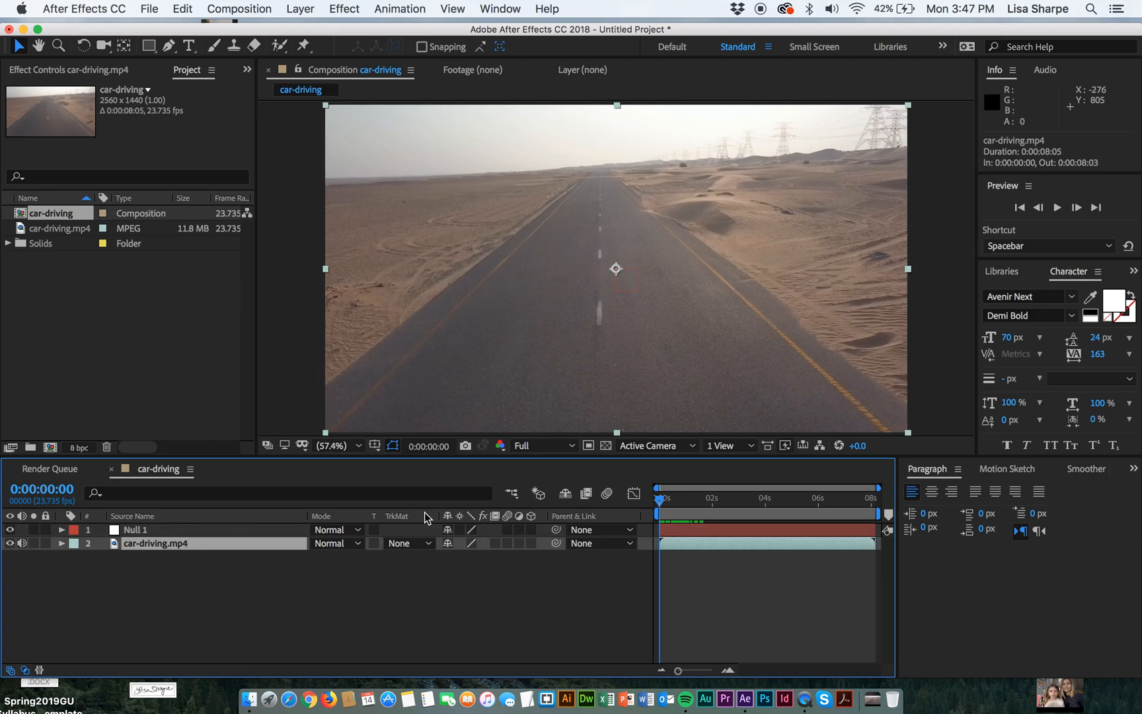
click(486, 8)
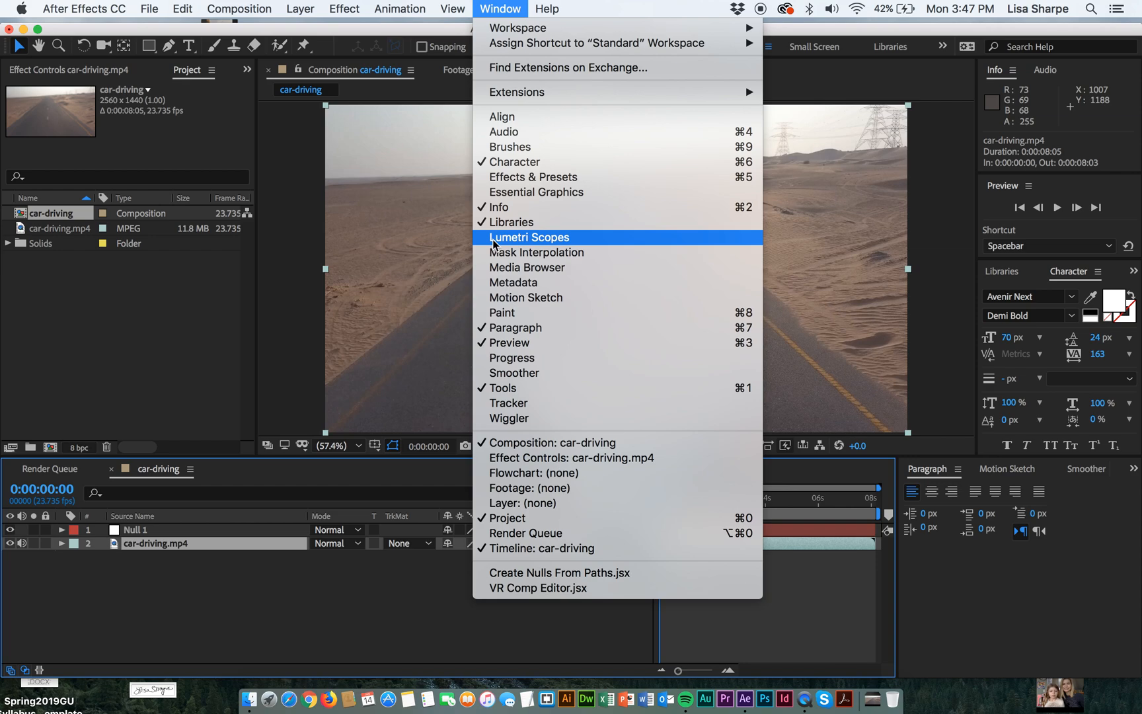
click(494, 403)
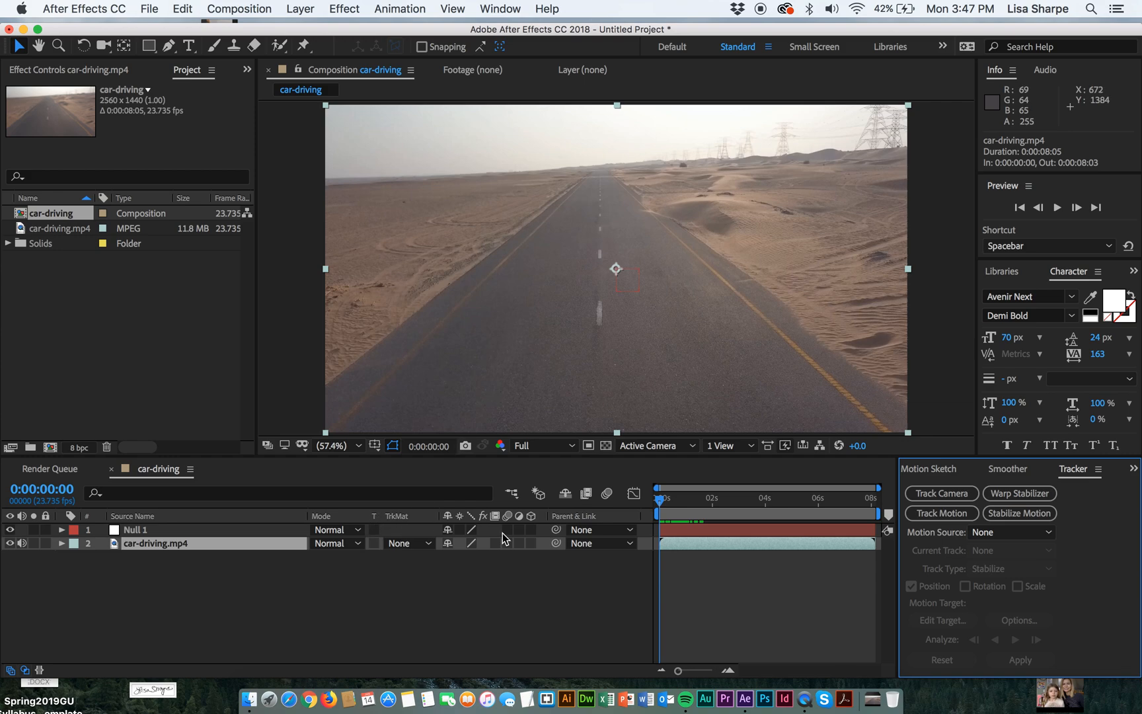
click(151, 549)
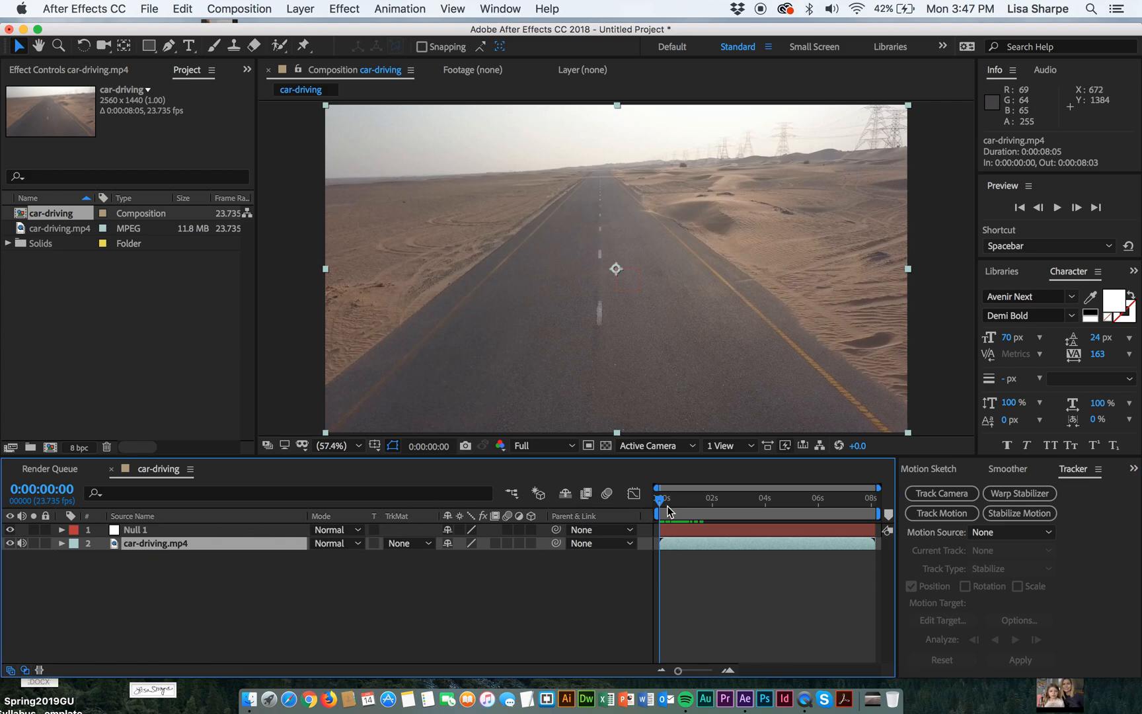
drag(659, 504, 670, 504)
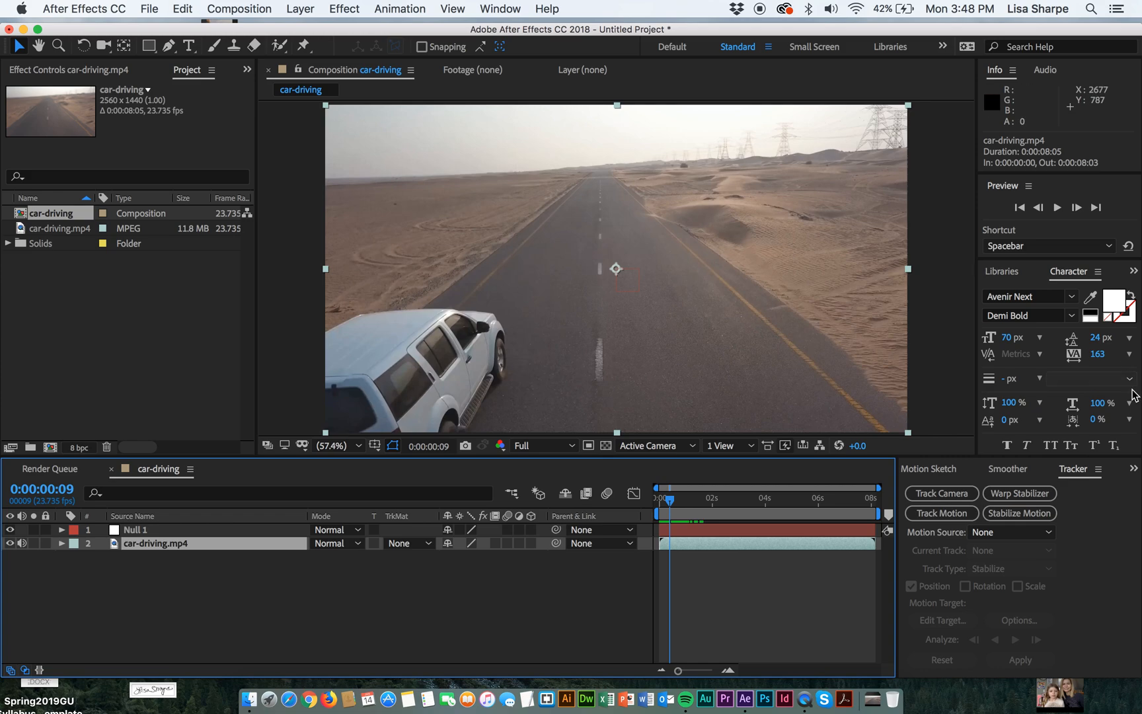
click(952, 515)
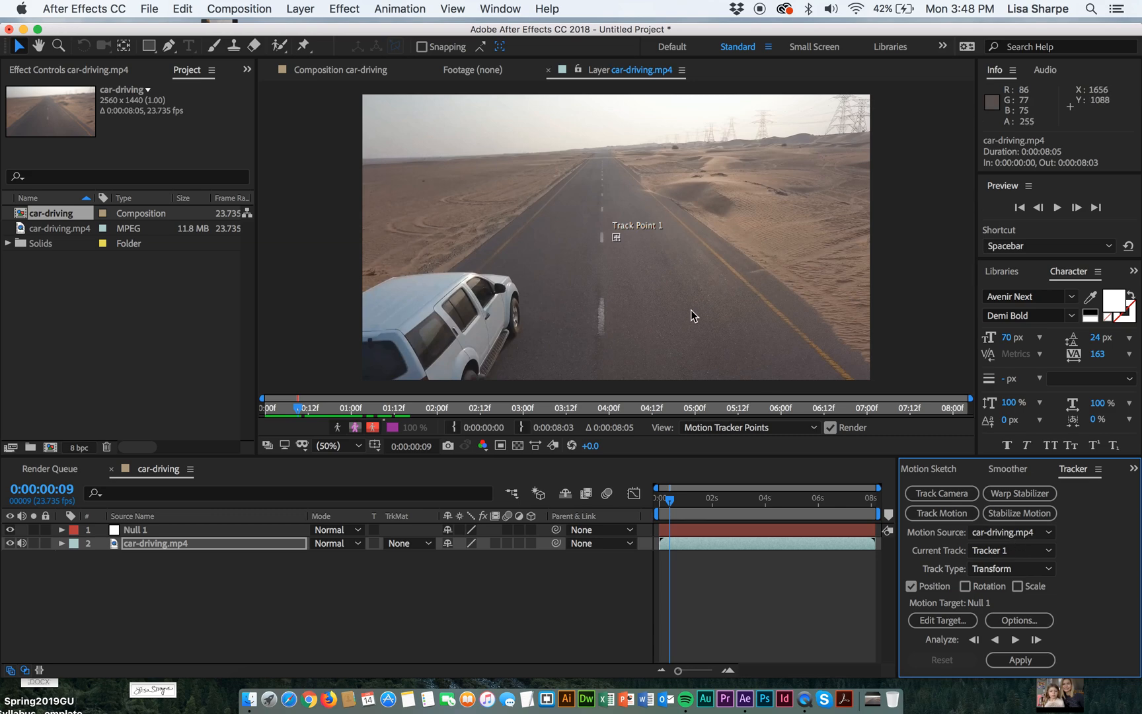
- Place Track Point 1 with an enlarged search region on the white car's roof and analyze its motion forward to about 0:00:05:03
click(617, 239)
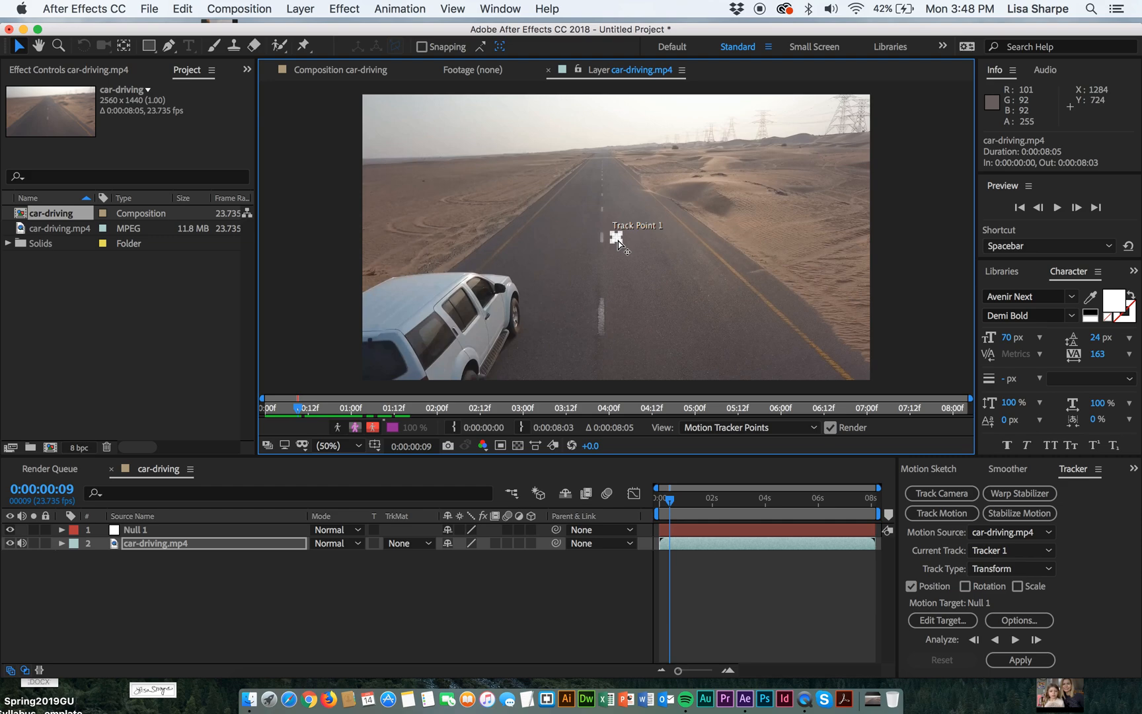
click(622, 239)
drag(621, 239, 412, 313)
click(614, 239)
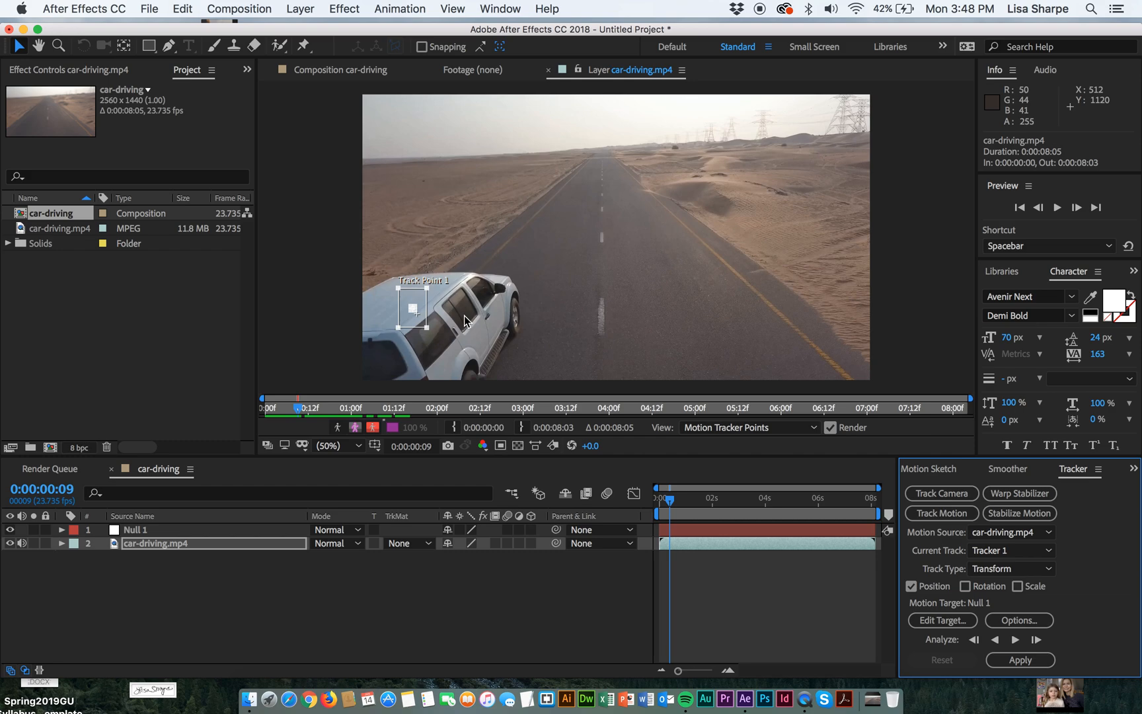
click(1016, 640)
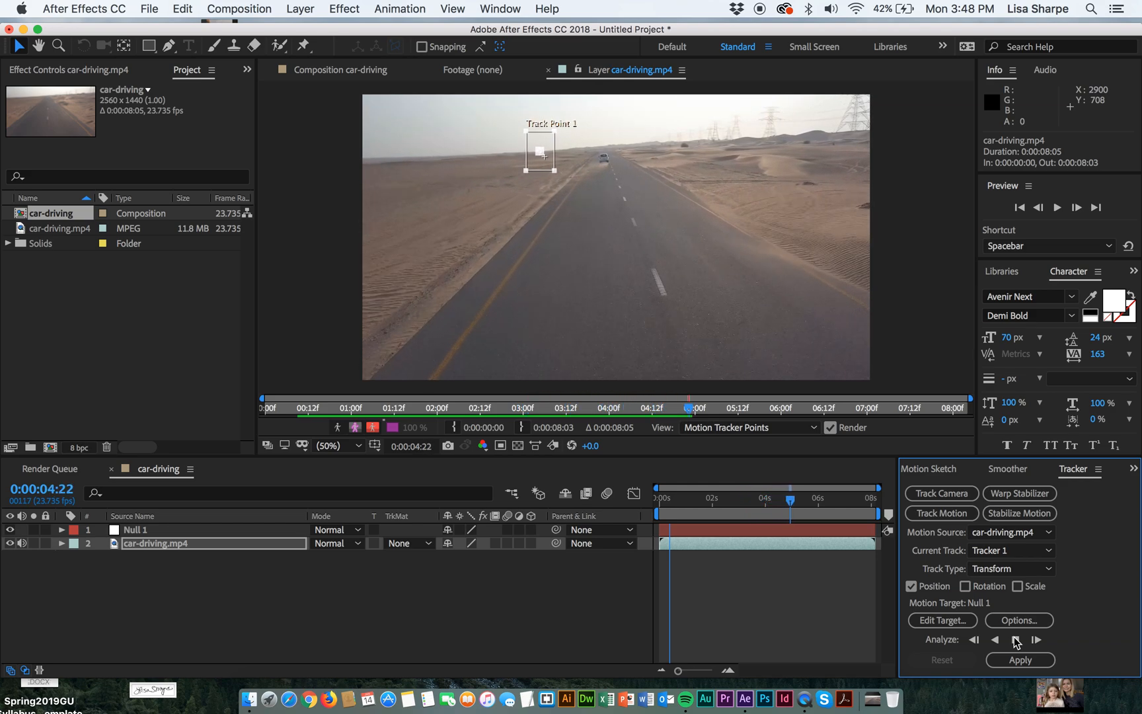
click(1016, 640)
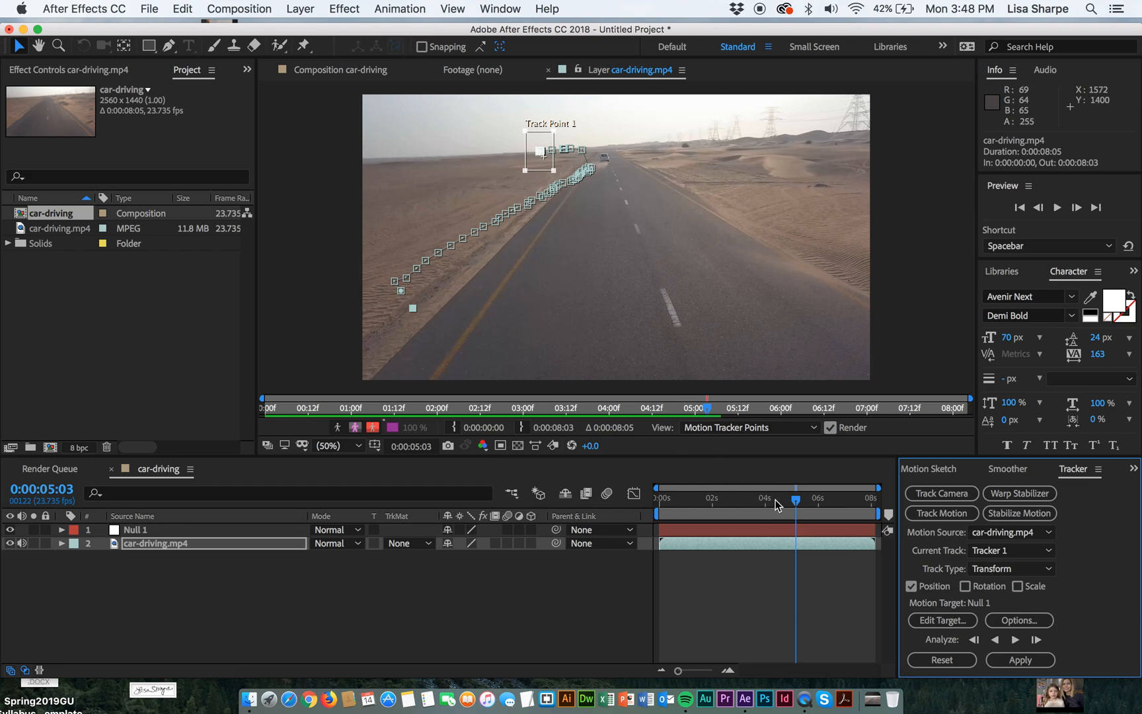
- Shorten the work area to end at about 0:00:01:07 and trim the composition to it
mouse_move(775, 500)
mouse_down()
mouse_move(663, 498)
mouse_move(685, 493)
mouse_move(717, 457)
mouse_move(665, 473)
mouse_move(720, 449)
mouse_move(719, 470)
mouse_move(707, 472)
mouse_up()
drag(868, 512, 700, 510)
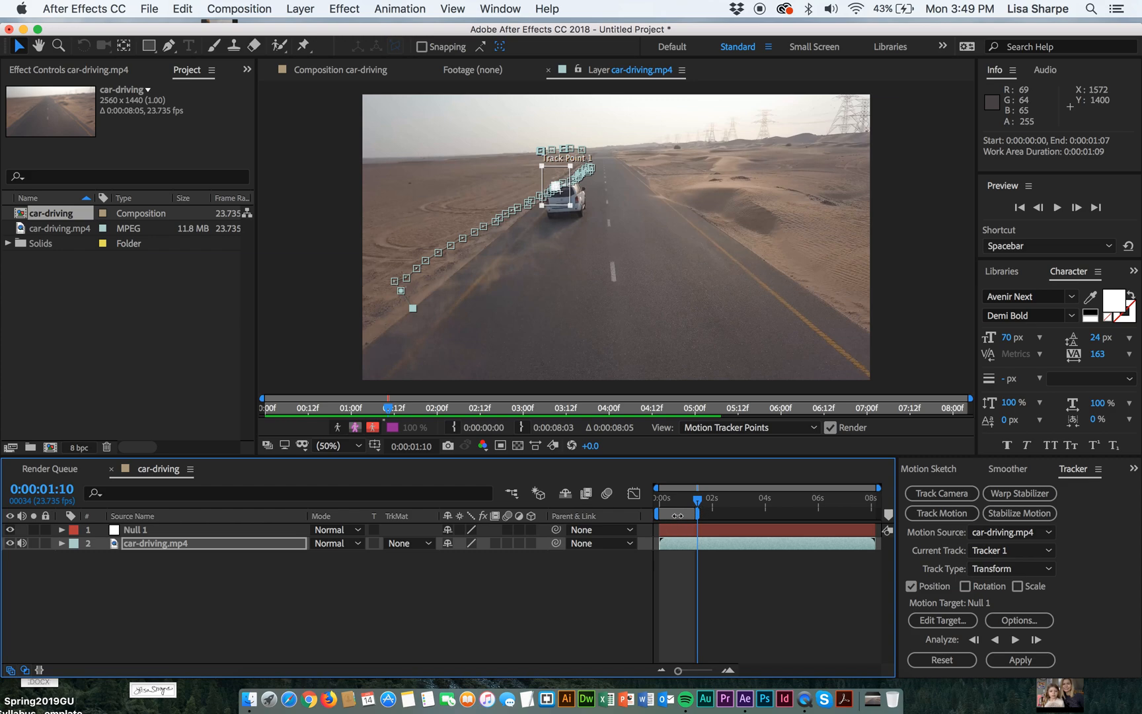
right_click(677, 515)
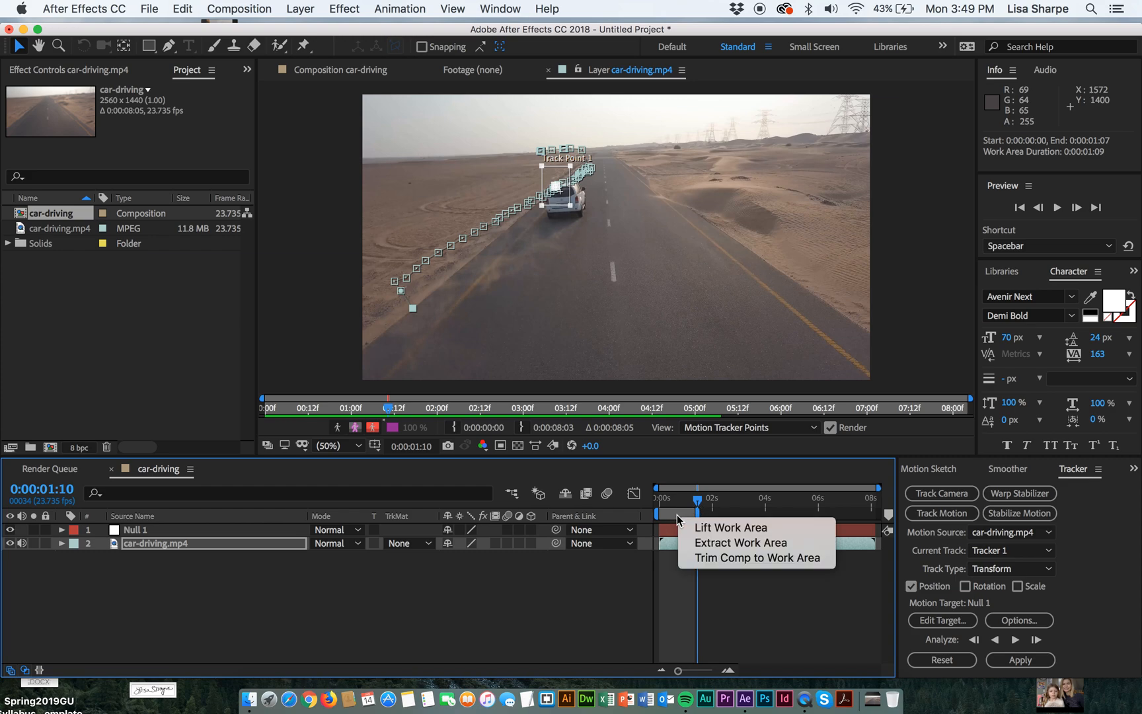
click(700, 558)
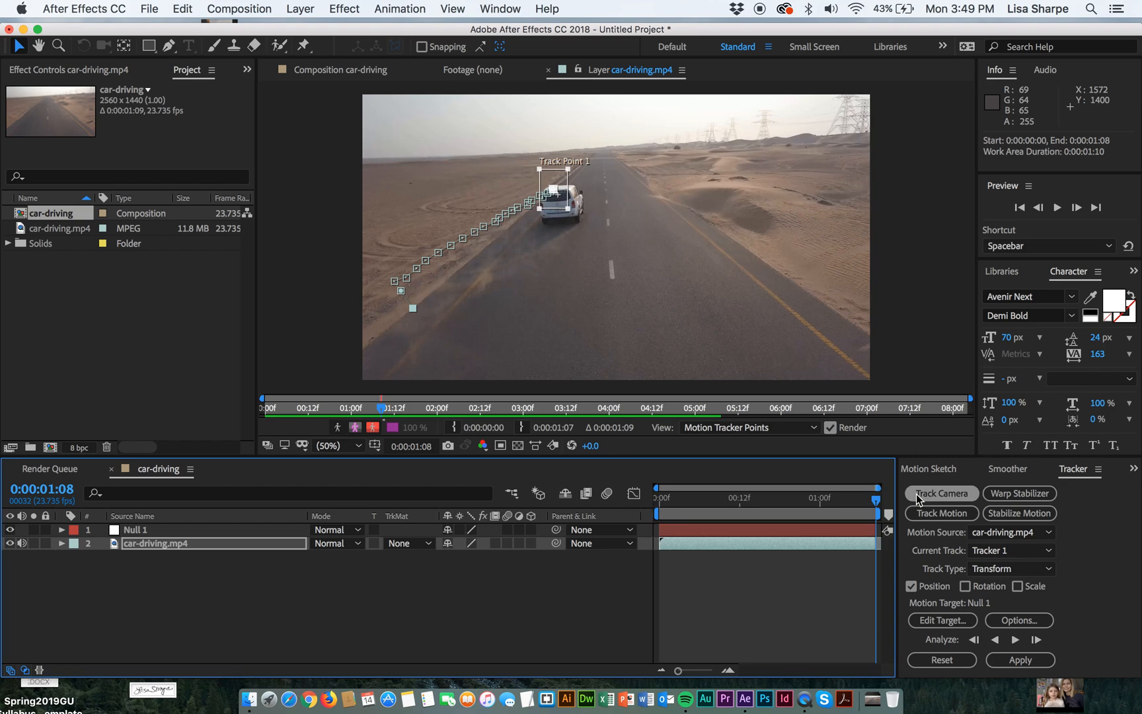
mouse_move(876, 500)
mouse_down()
mouse_move(717, 517)
mouse_move(764, 534)
mouse_move(885, 519)
mouse_up()
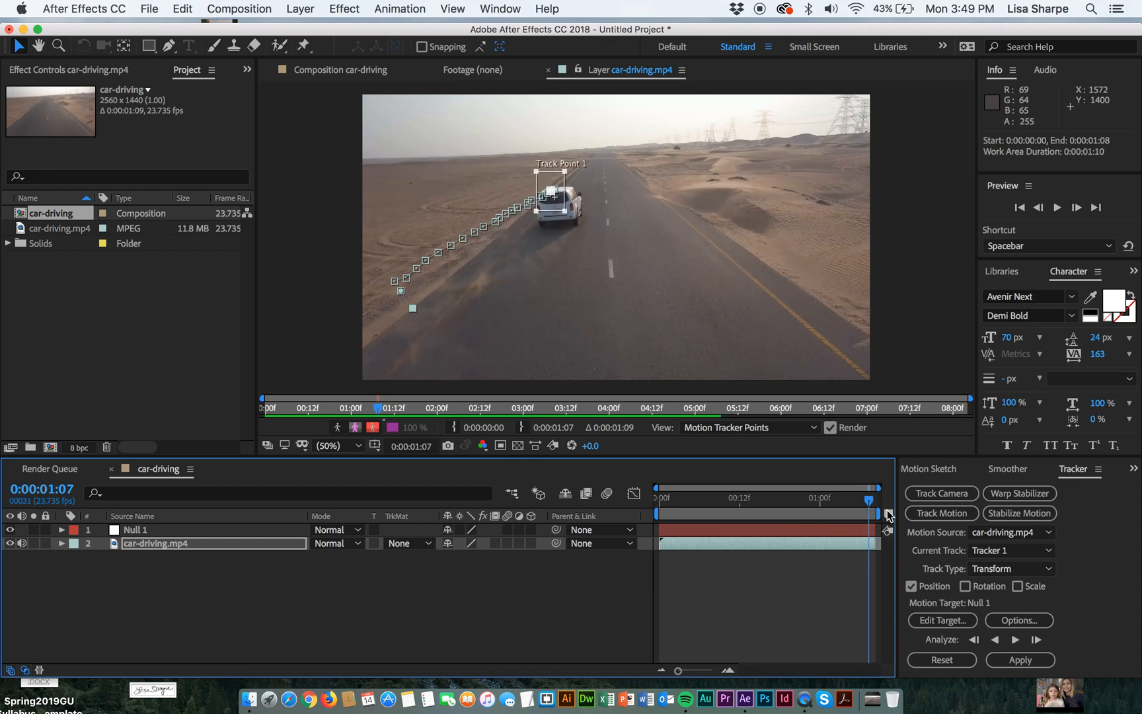
- Save the project as Motion-Tracker.aep in the Proj Lecture 10 Camera folder
key(super+s)
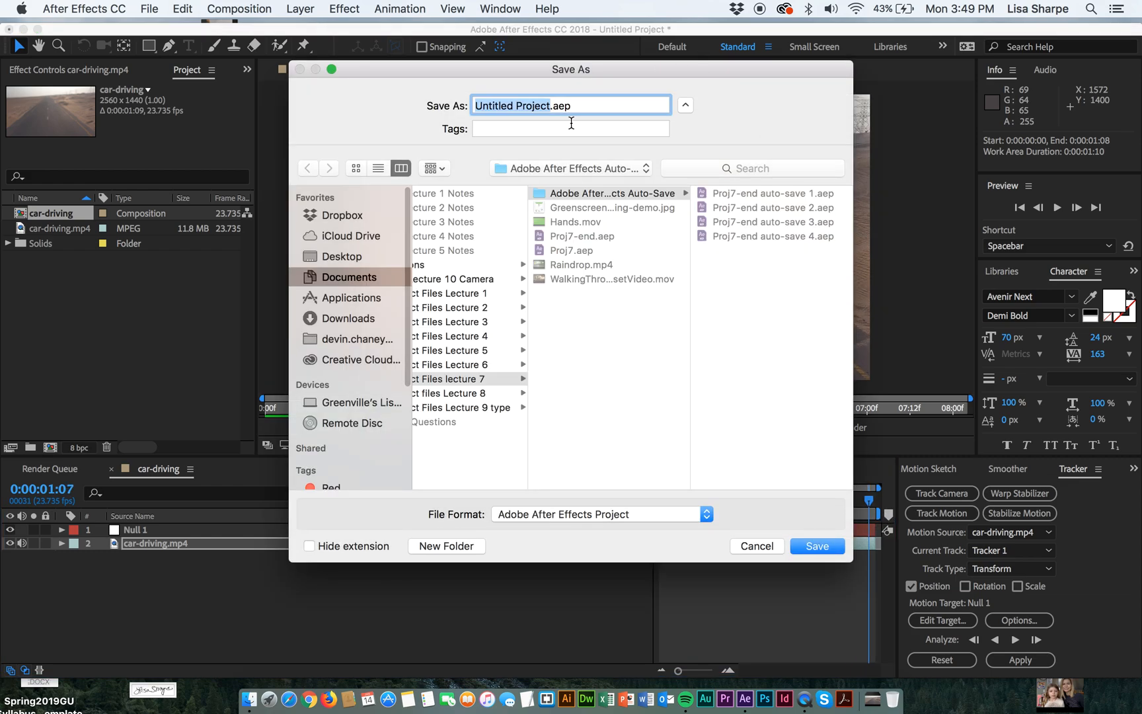
text(Motion)
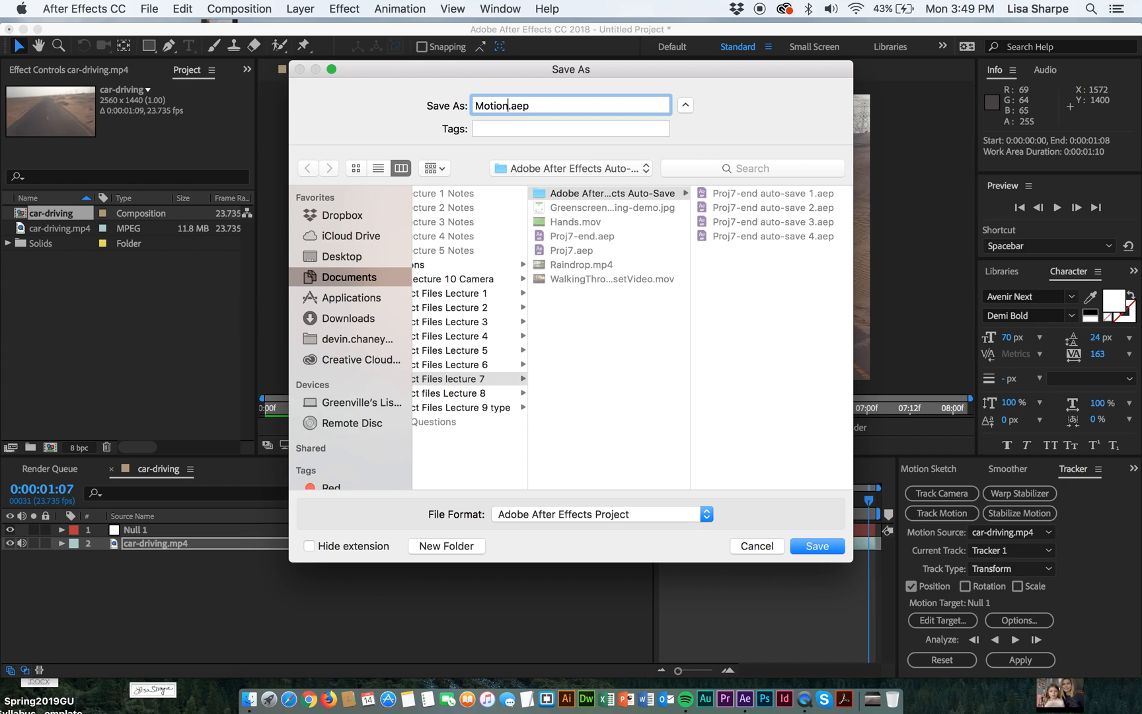
text(-Tracker)
click(601, 168)
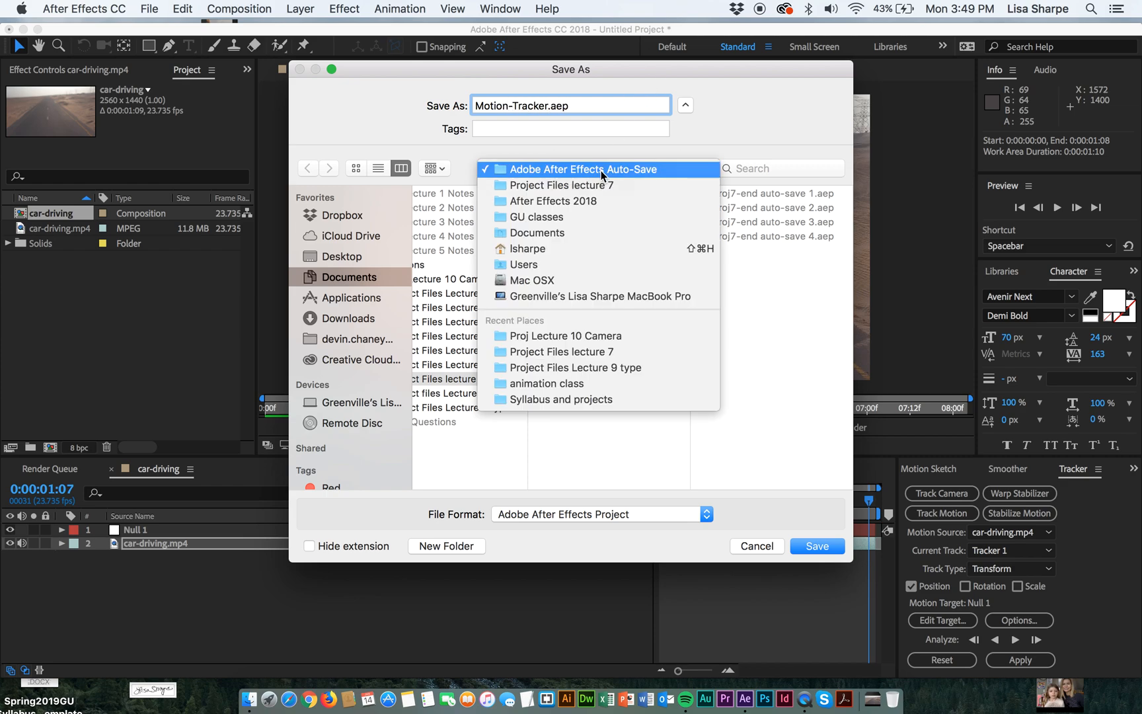
click(582, 331)
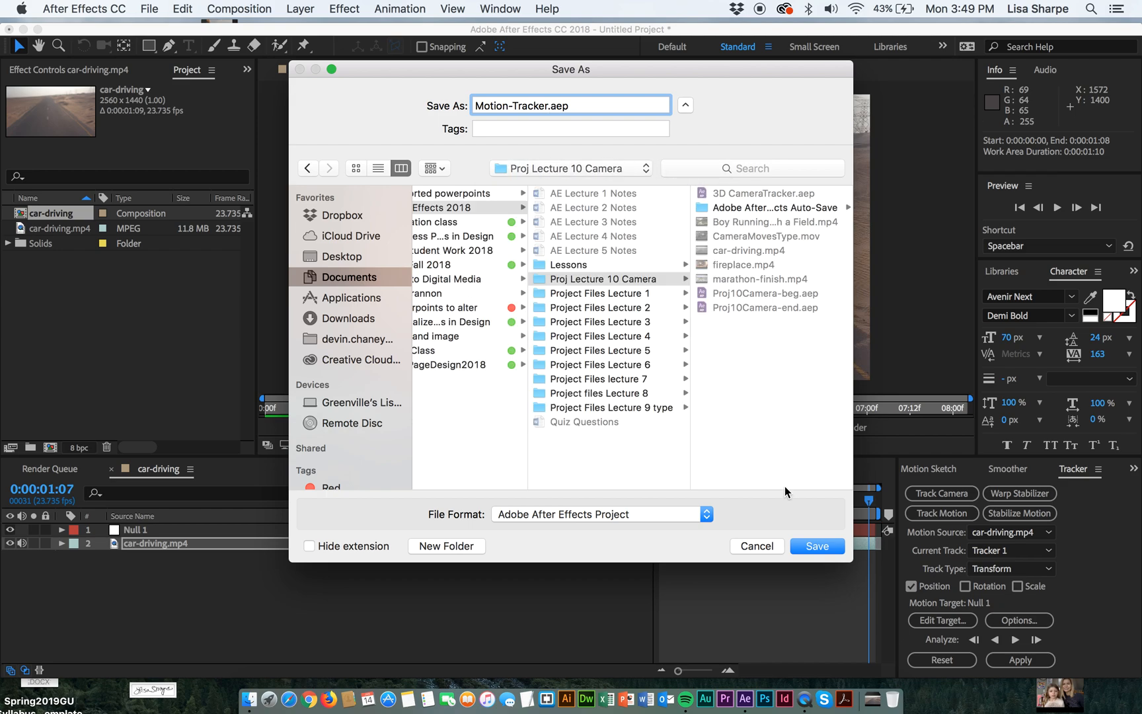
click(812, 550)
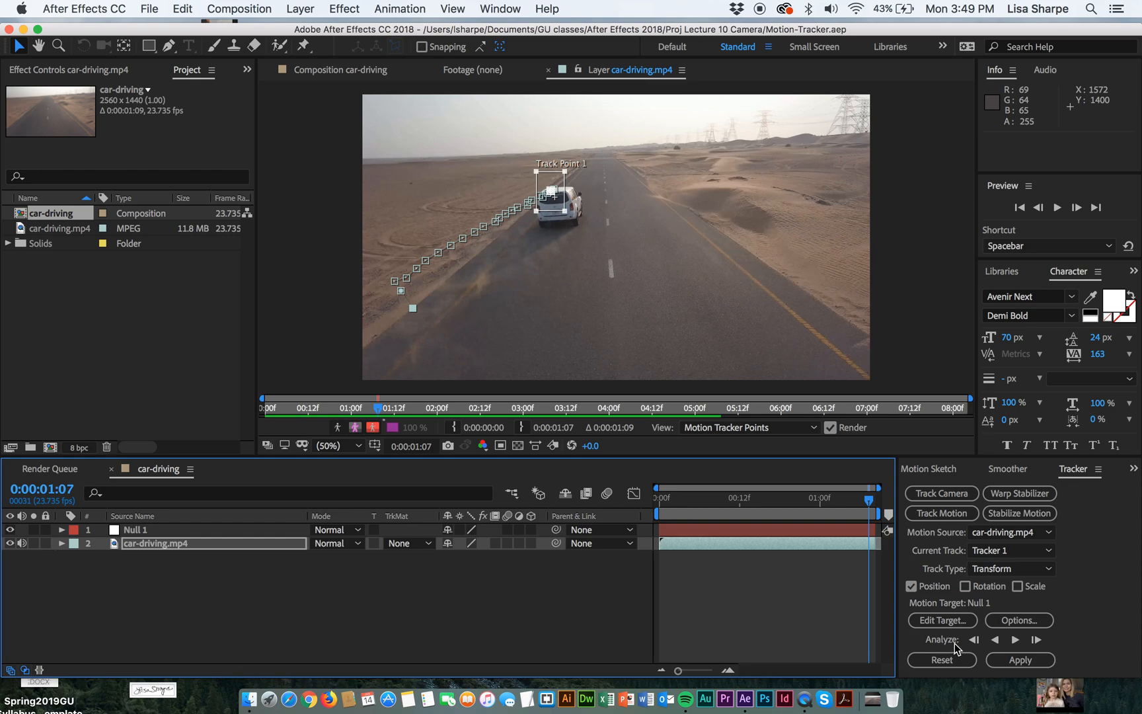
- Move the current time to 0:00:00:10 and set the Null 1 layer's blending mode to Saturation
drag(864, 499, 725, 509)
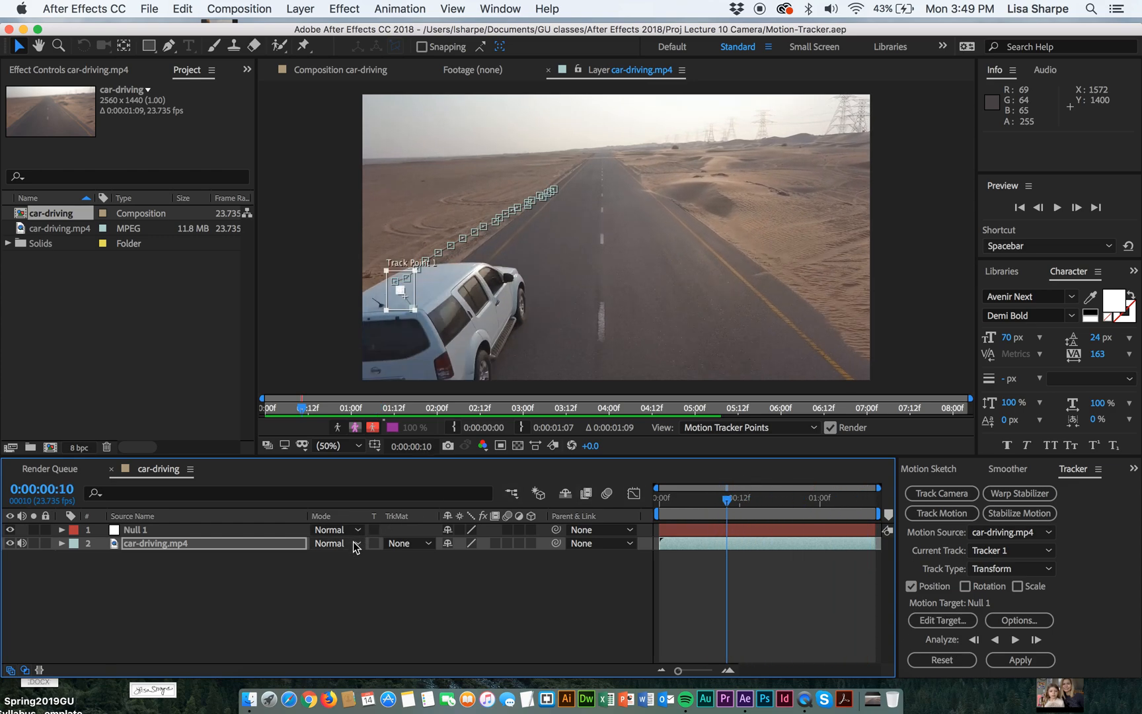
click(253, 545)
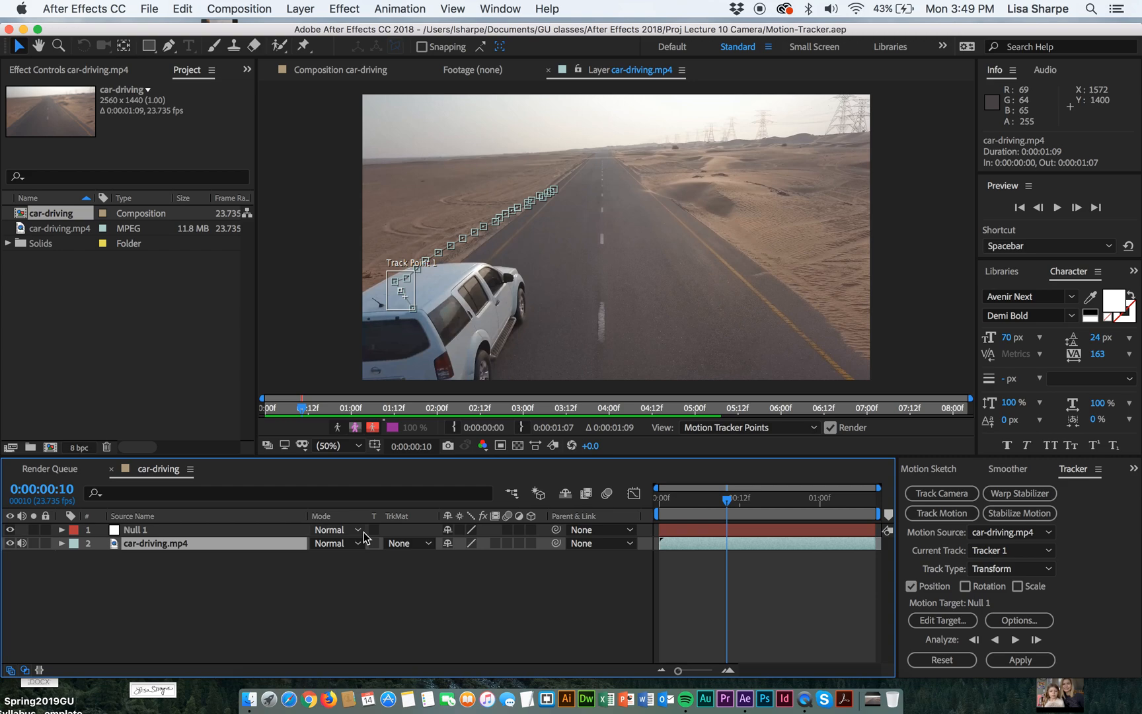
click(142, 532)
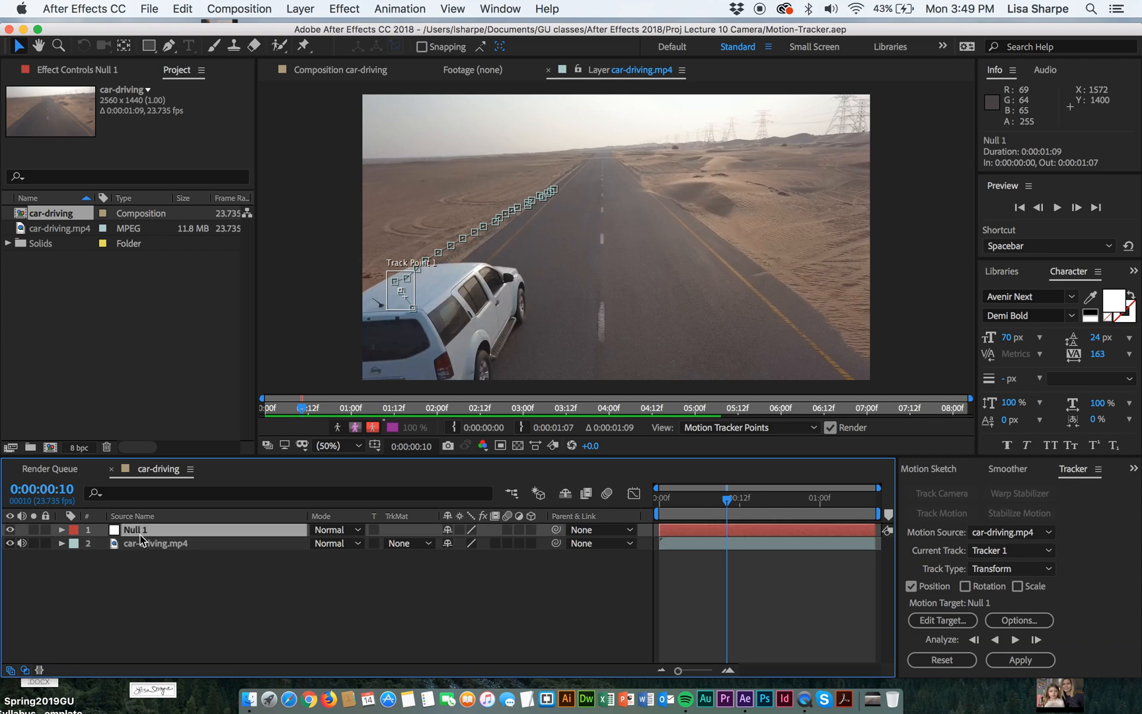
click(359, 532)
click(369, 531)
click(380, 540)
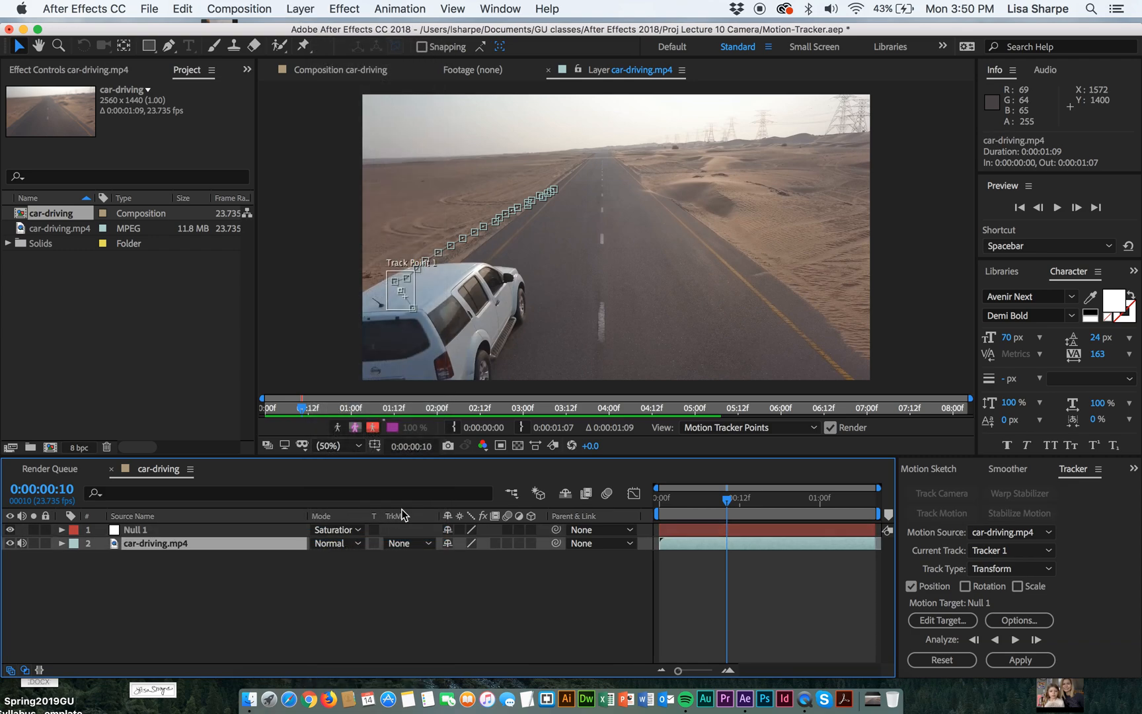
- Parent the car-driving.mp4 layer to Null 1
click(530, 543)
click(531, 530)
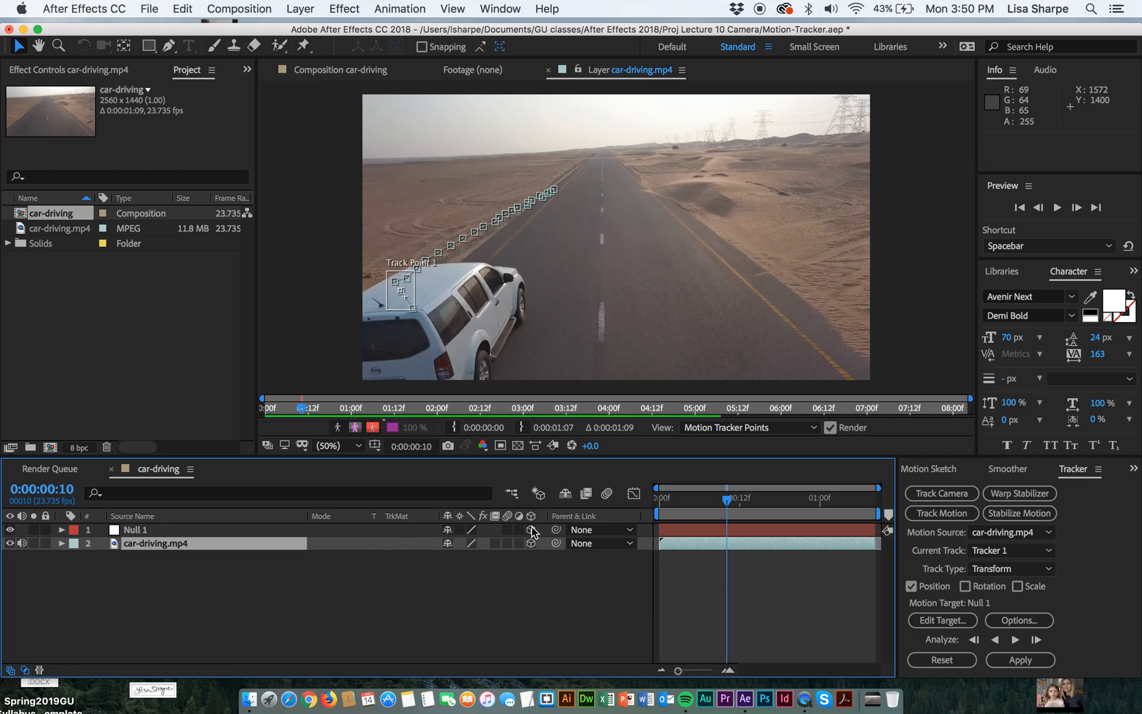
click(584, 529)
click(585, 543)
click(588, 543)
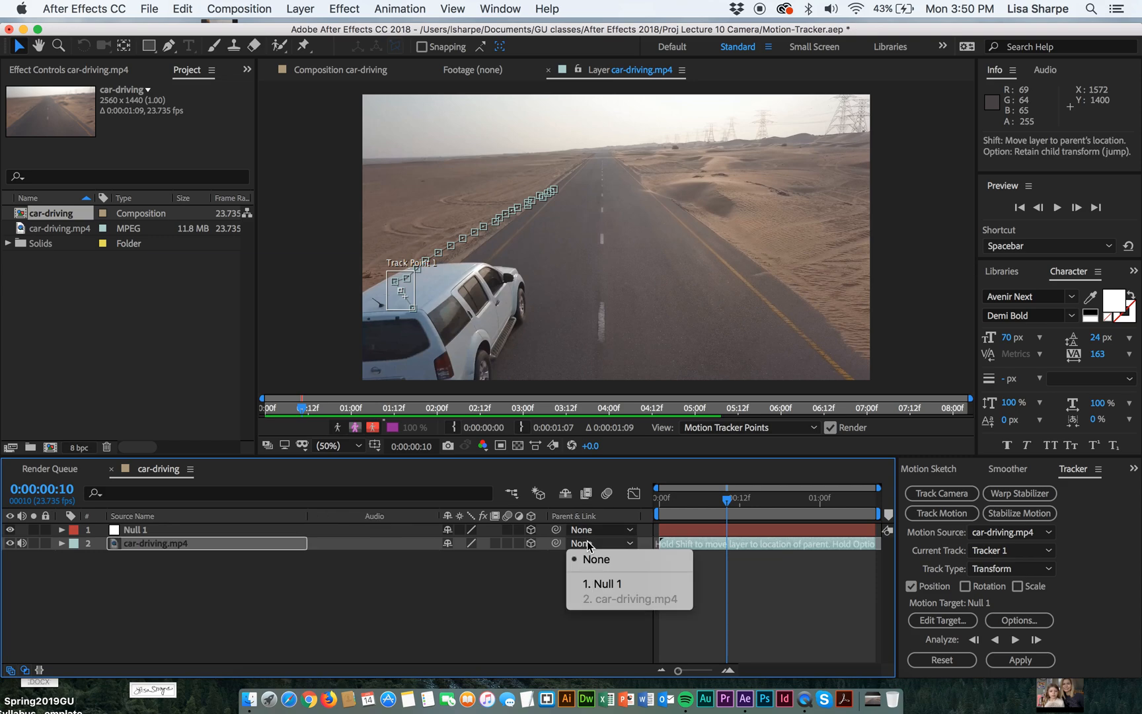
click(604, 584)
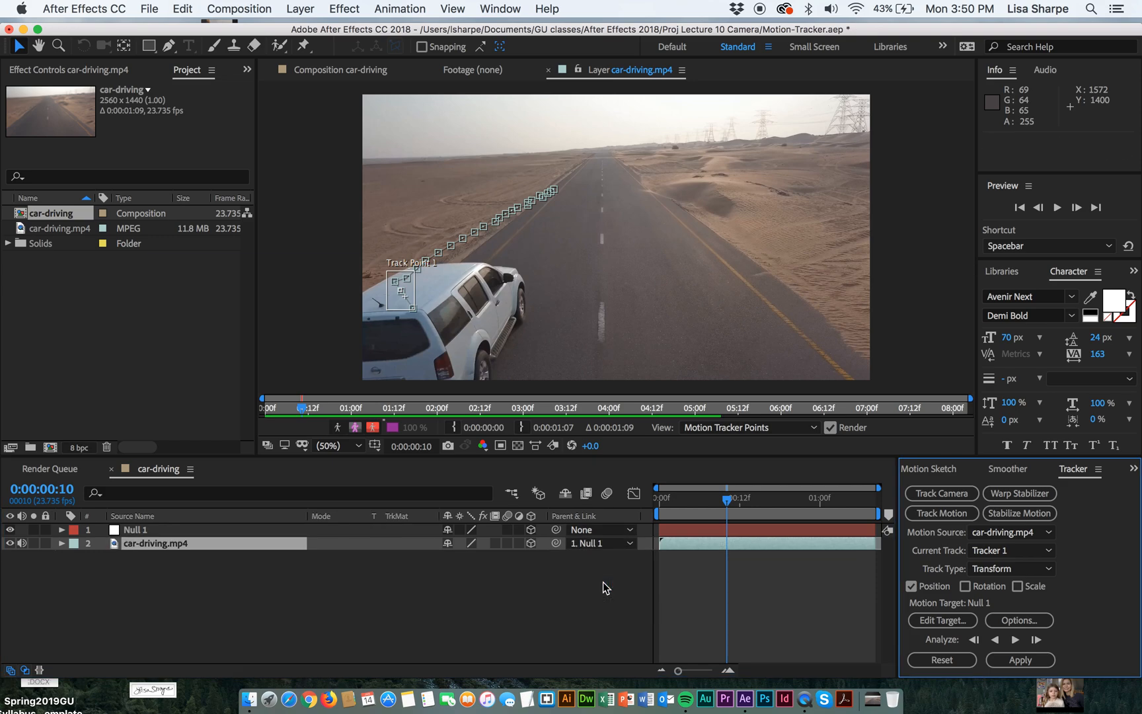
- Play back the tracked footage and return the current time to the start of the composition
key(space)
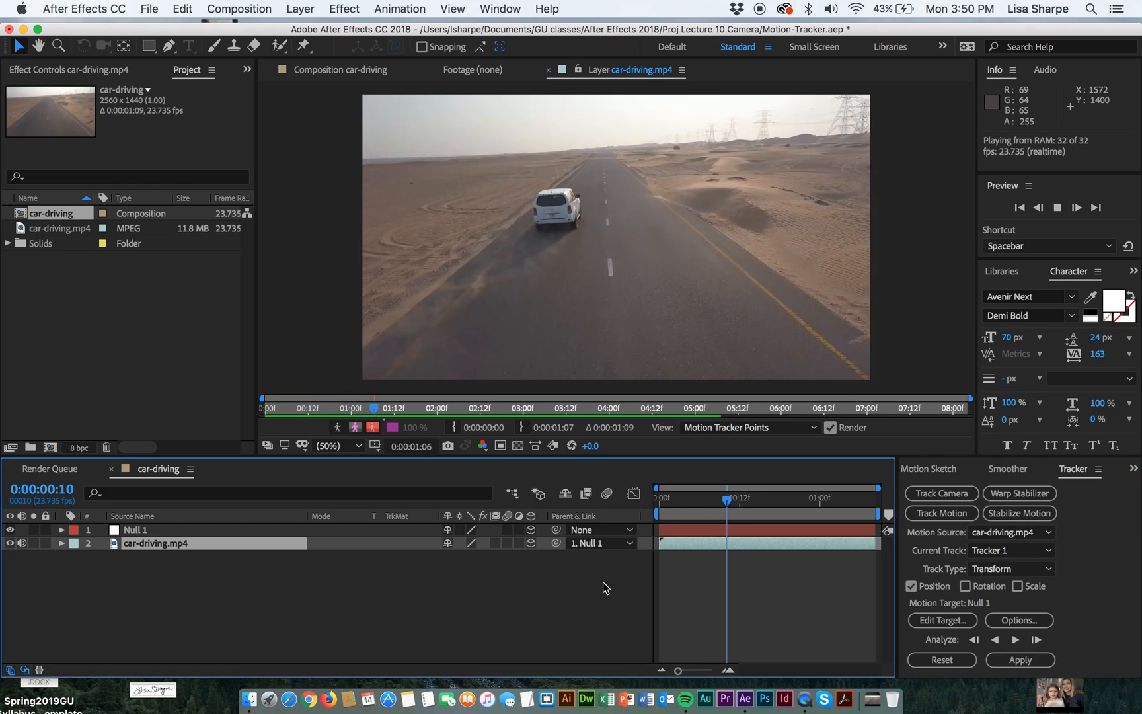
click(740, 496)
drag(737, 505, 588, 515)
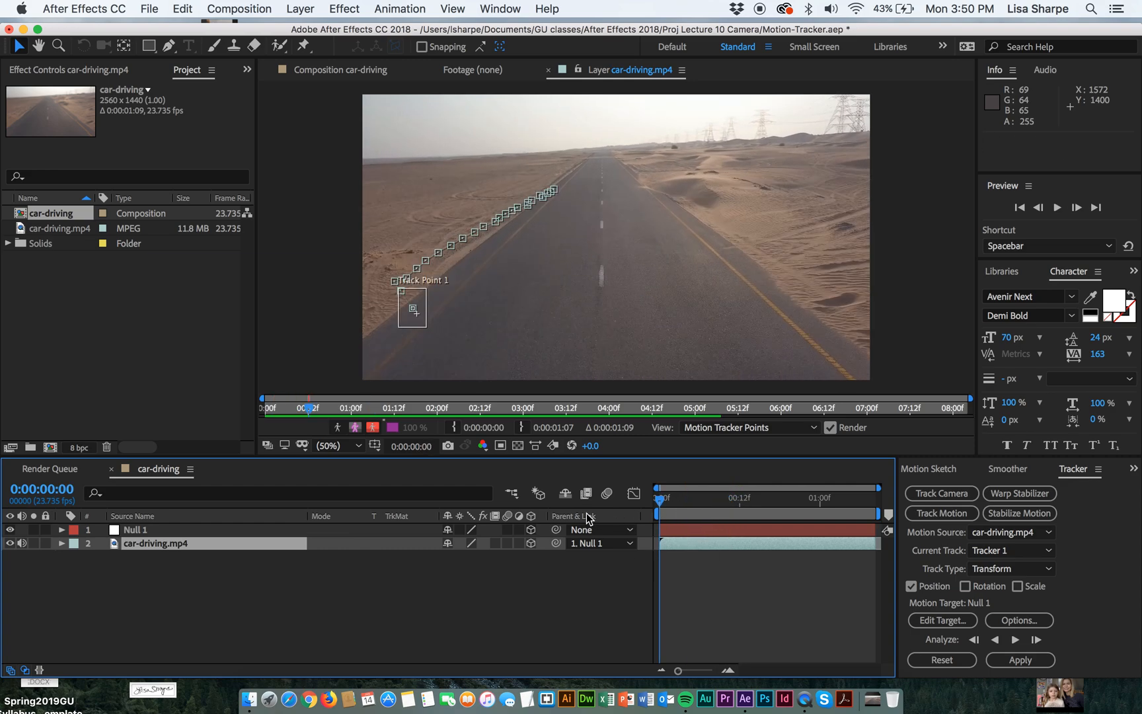